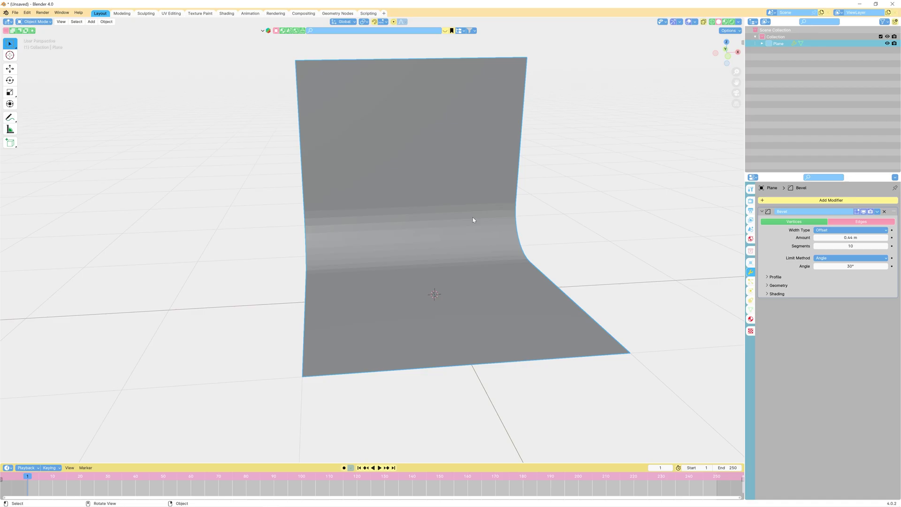
# Shade the curved backdrop smooth.
pyautogui.rightClick(474, 219)
pyautogui.click(474, 219)
pyautogui.moveTo(475, 219); pyautogui.dragTo(477, 147, button='middle')
# Add a camera and set the scene frame rate to 29.97 fps.
pyautogui.hotkey('shift', 'a')
pyautogui.click(445, 324)
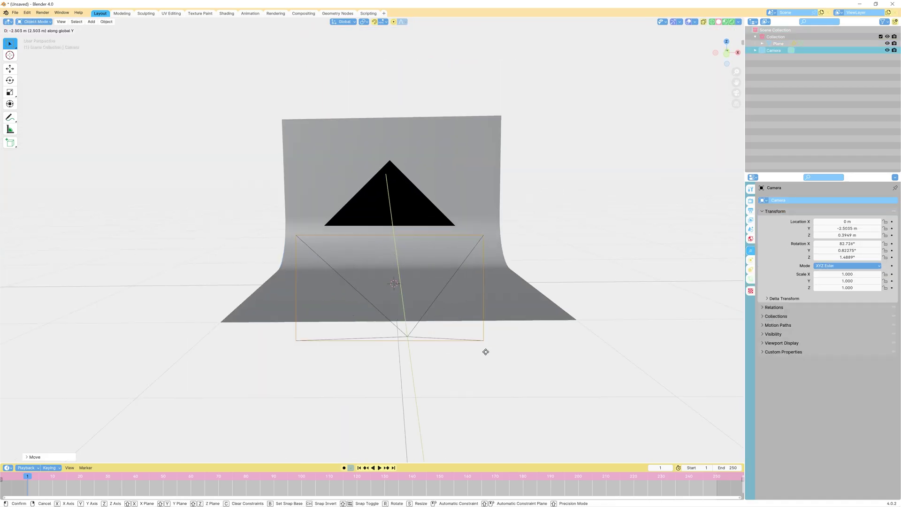
pyautogui.click(828, 262)
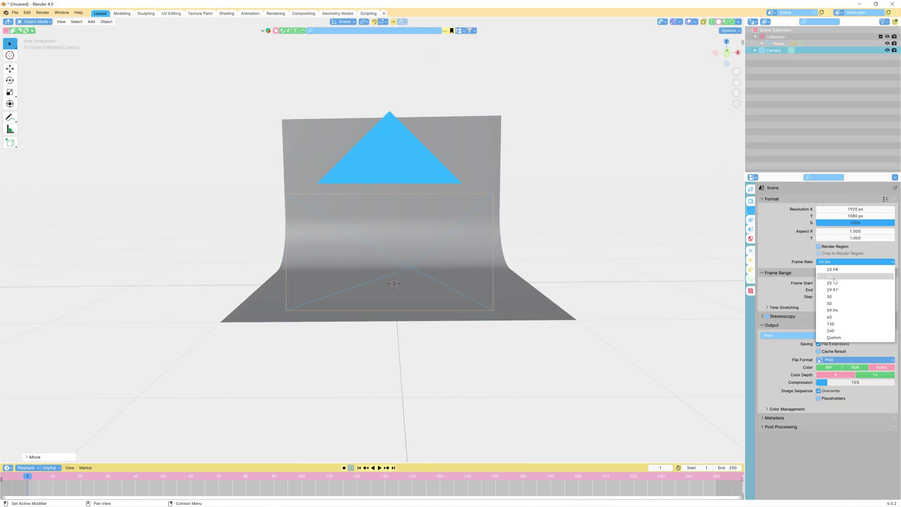
pyautogui.click(832, 289)
# Look through the camera and set its rotation to X 90° and Z 0°.
pyautogui.press('KP_0')
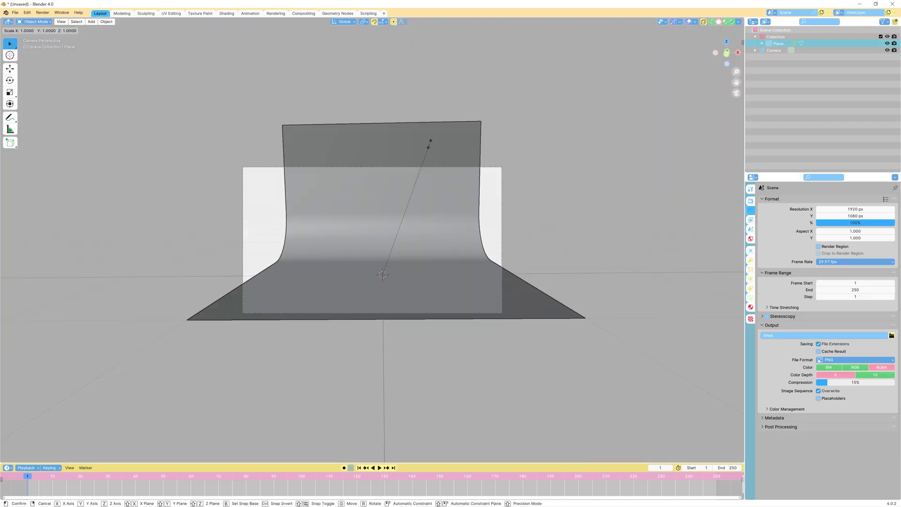
pyautogui.press('n')
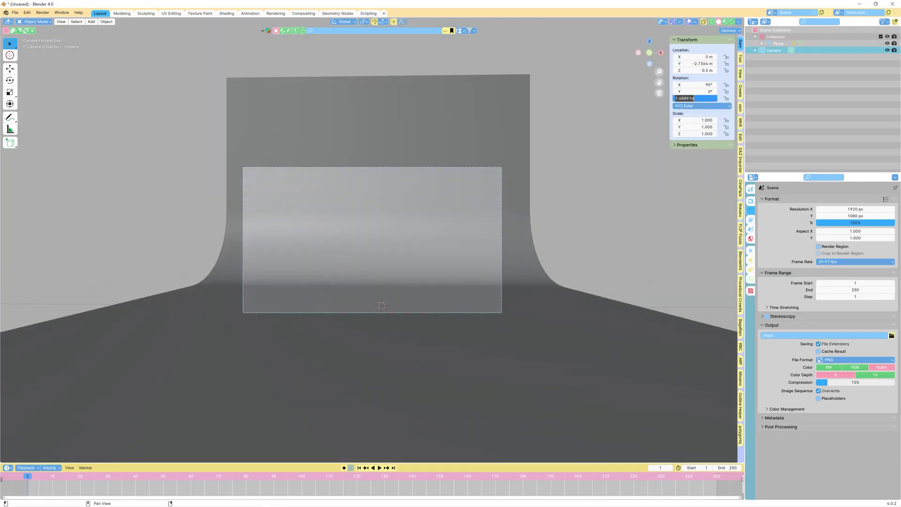
pyautogui.press('Return')
pyautogui.hotkey('shift', 'a')
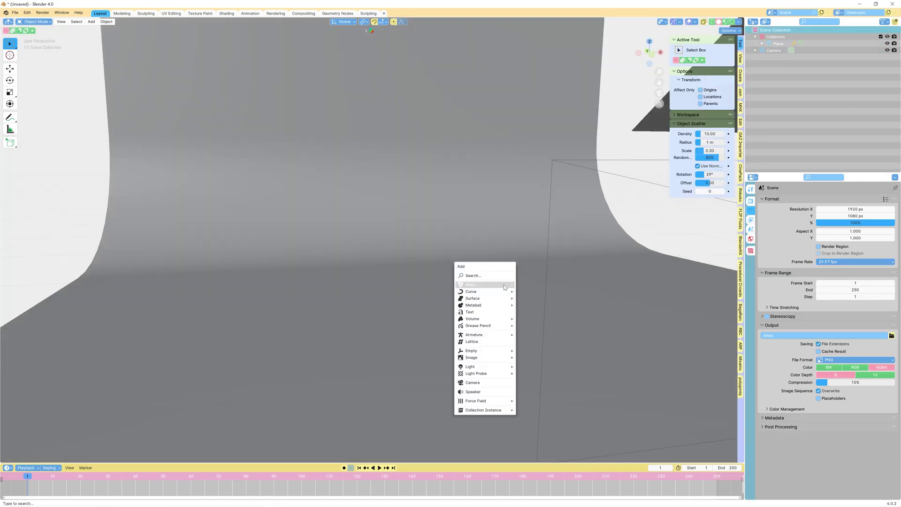
# Add a circle mesh on the floor and scale it down.
pyautogui.moveTo(488, 284)
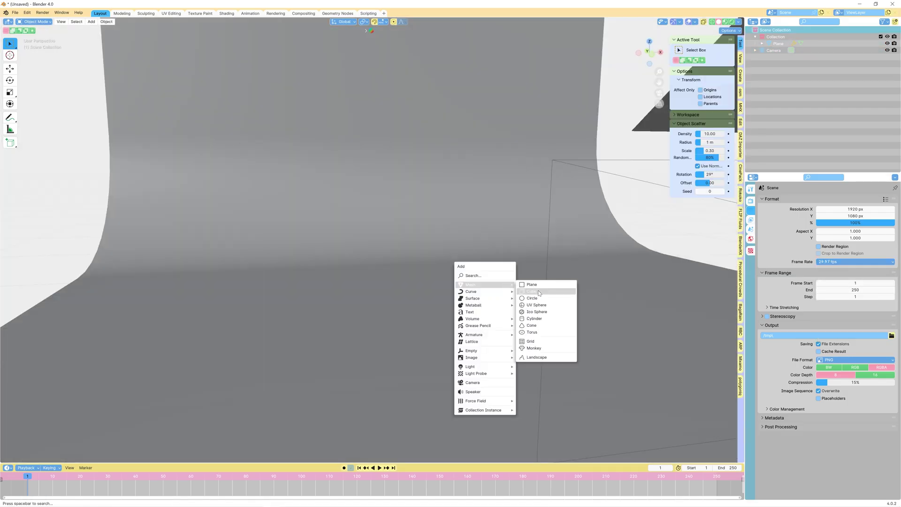
pyautogui.click(540, 298)
pyautogui.scroll(3, 539, 298)
pyautogui.press('s')
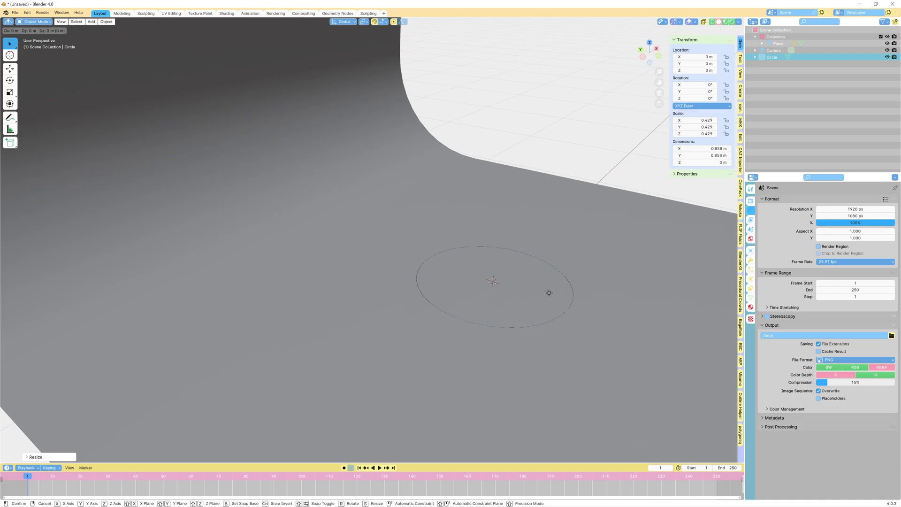
pyautogui.click(501, 285)
pyautogui.press('Tab')
# Extrude the circle into a tapered cylinder with resized rings near the base and rim.
pyautogui.moveTo(501, 285); pyautogui.dragTo(495, 283, button='middle')
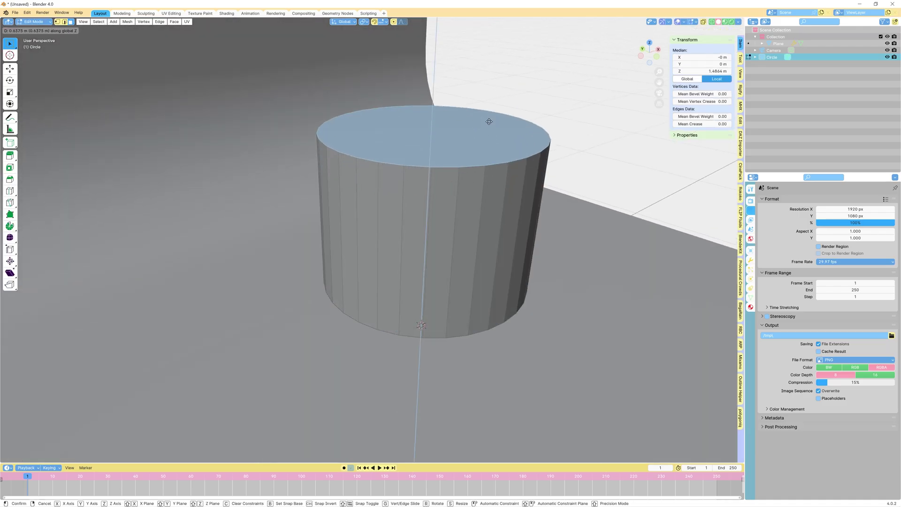
pyautogui.click(492, 120)
pyautogui.scroll(-3, 492, 120)
pyautogui.press('g')
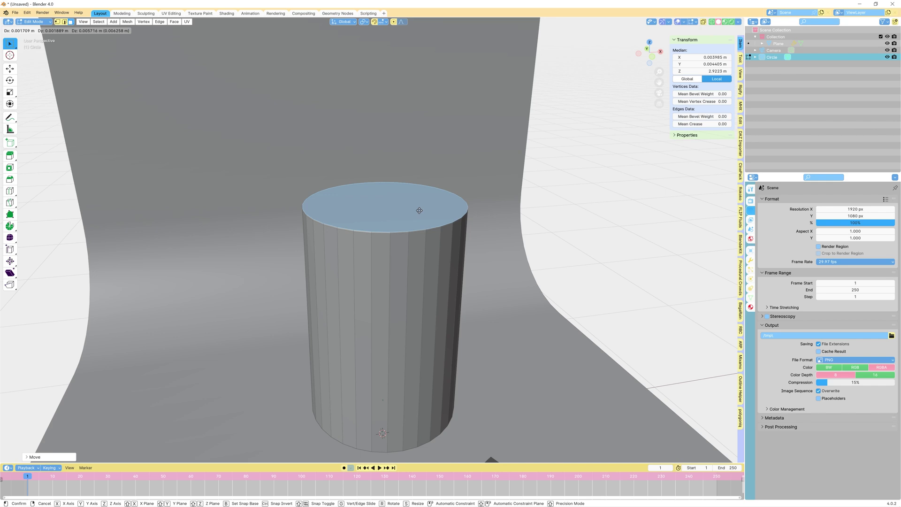
pyautogui.click(422, 211)
pyautogui.press('g')
pyautogui.press('z')
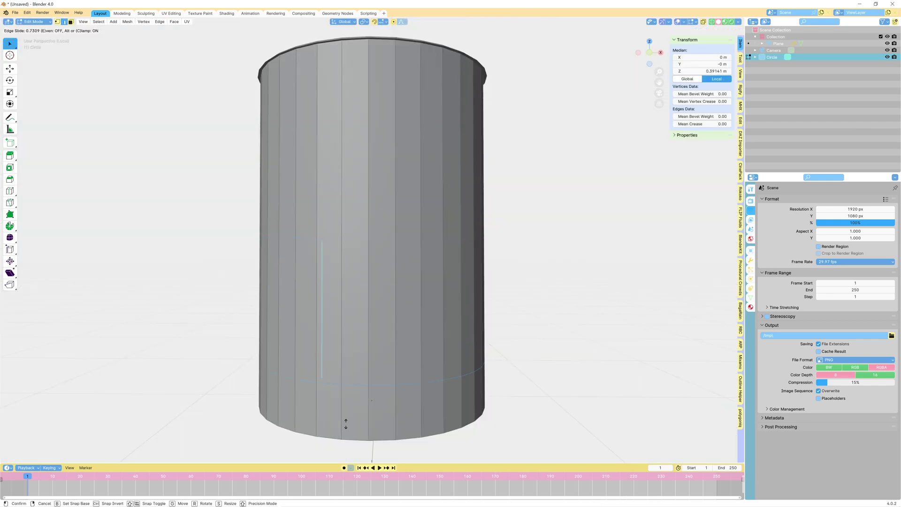
pyautogui.press('s')
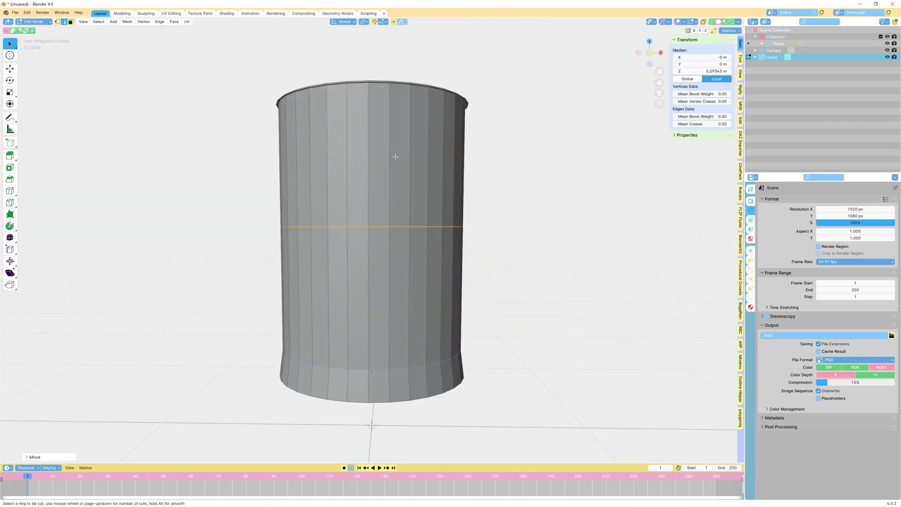
pyautogui.click(398, 136)
pyautogui.press('s')
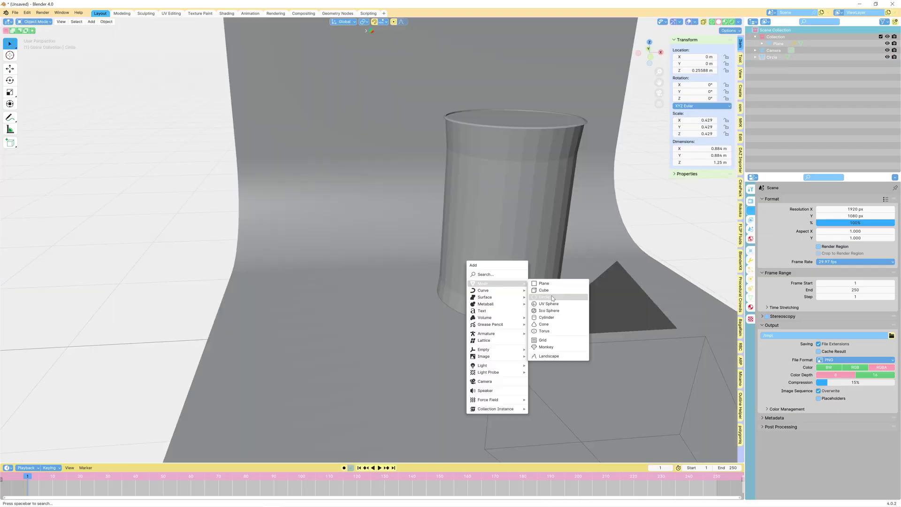
# Add a second circle mesh and extrude its filled face.
pyautogui.click(548, 294)
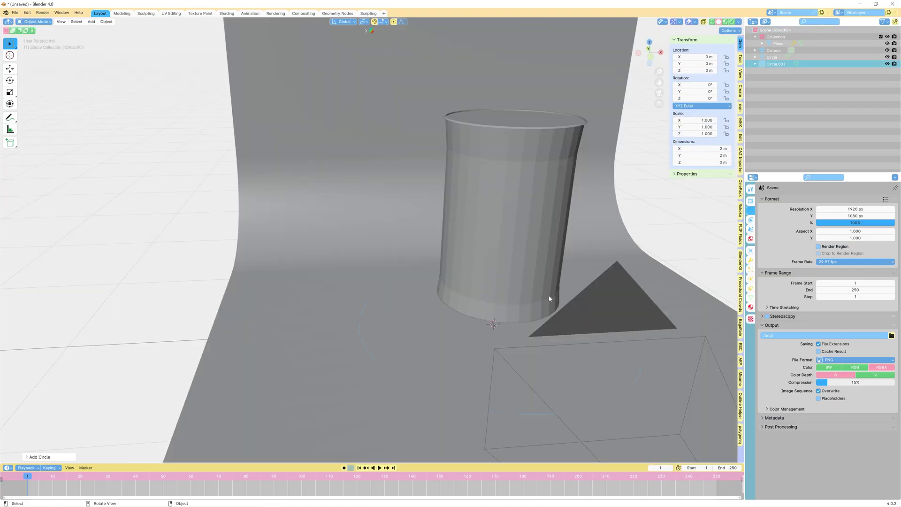
pyautogui.moveTo(548, 294); pyautogui.dragTo(542, 306, button='middle')
pyautogui.press('e')
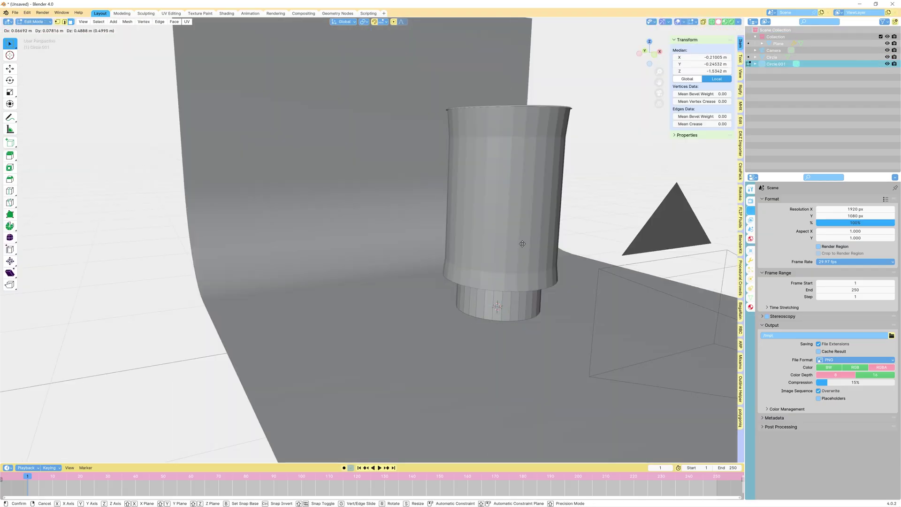
pyautogui.click(522, 241)
pyautogui.press('Tab')
pyautogui.press('g')
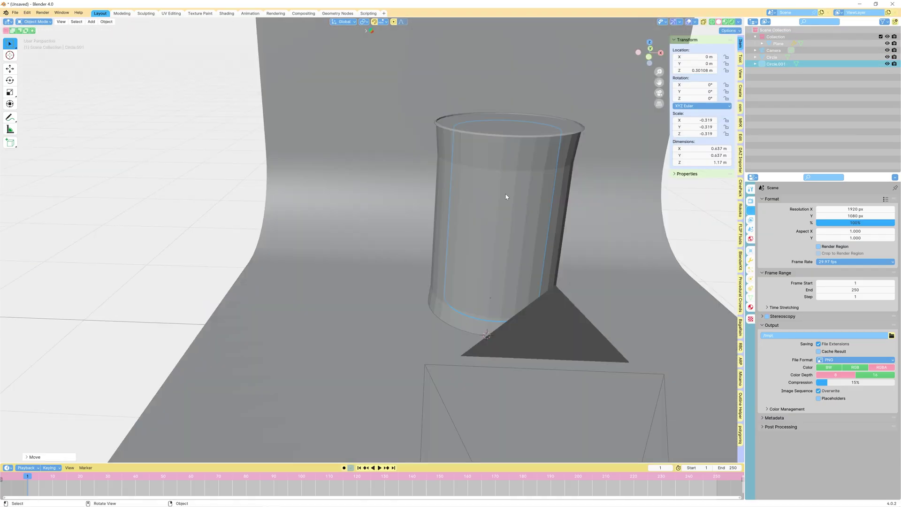
# Apply Shade Auto Smooth to the cup.
pyautogui.rightClick(506, 196)
pyautogui.click(500, 196)
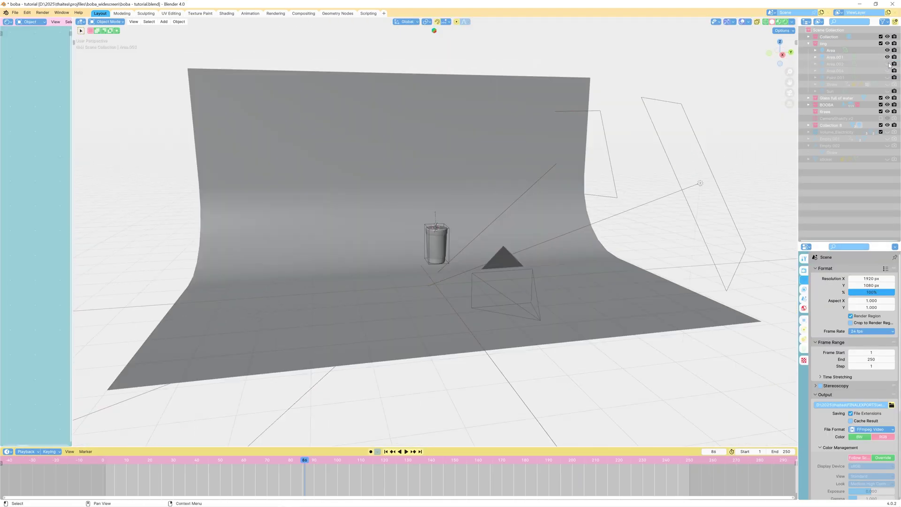
pyautogui.moveTo(558, 193); pyautogui.dragTo(516, 195, button='middle')
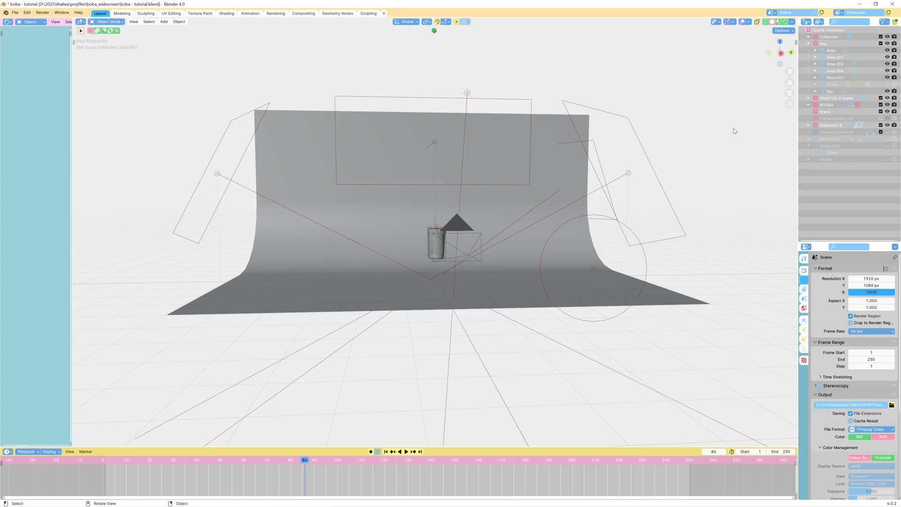
pyautogui.moveTo(734, 131); pyautogui.dragTo(528, 191, button='middle')
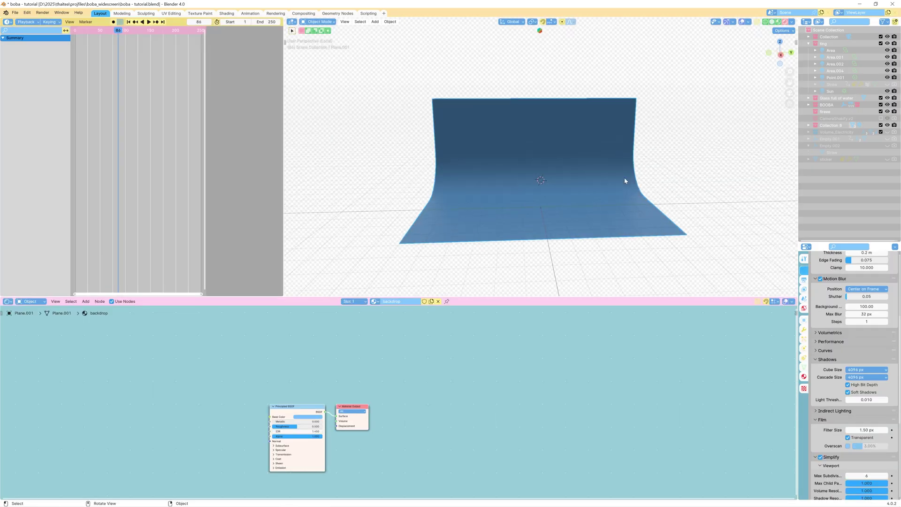
pyautogui.scroll(3, 624, 180)
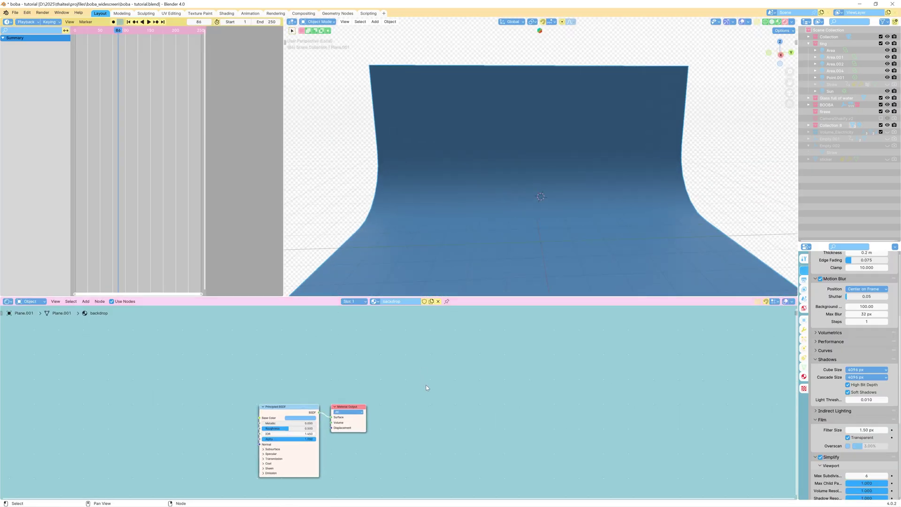
# Isolate the cup and preview its Water material in rendered shading.
pyautogui.press('KP_Divide')
pyautogui.click(541, 197)
pyautogui.press('KP_Divide')
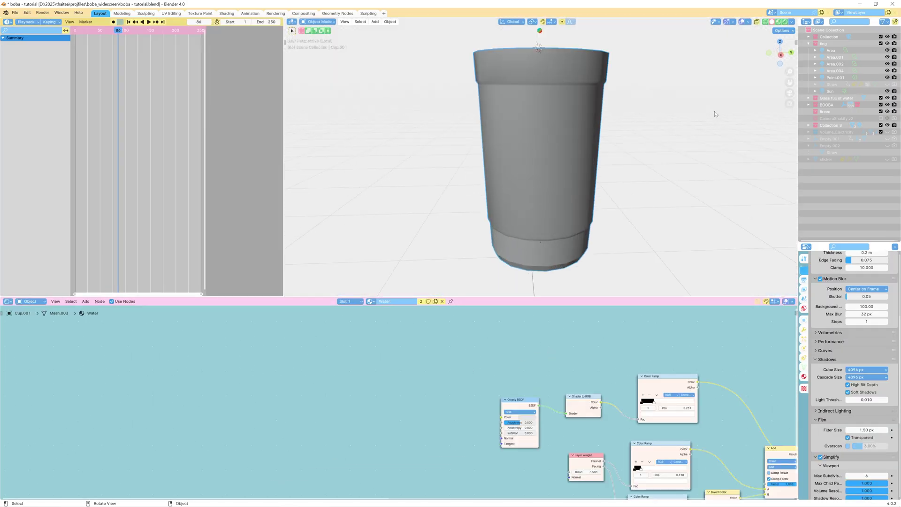
pyautogui.click(785, 21)
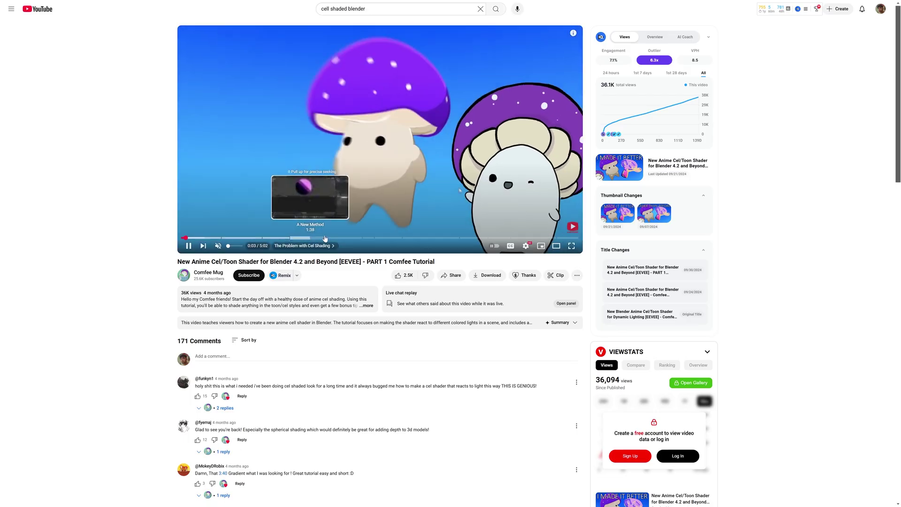
# Frame the node tree and inspect the emission colour.
pyautogui.moveTo(315, 238)
pyautogui.mouseDown()
pyautogui.moveTo(342, 239)
pyautogui.moveTo(312, 239)
pyautogui.mouseUp()
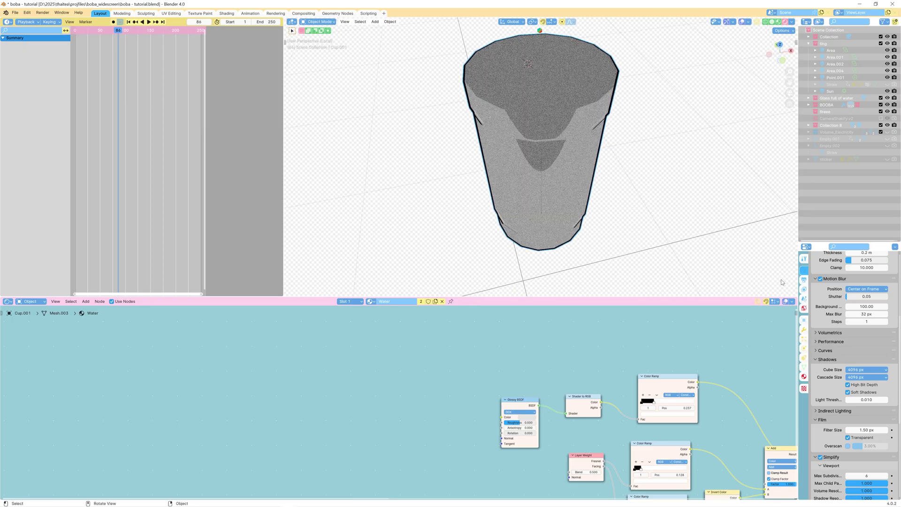
pyautogui.press('Home')
pyautogui.keyDown('ctrl'); pyautogui.hscroll(3, 469, 403); pyautogui.keyUp('ctrl')
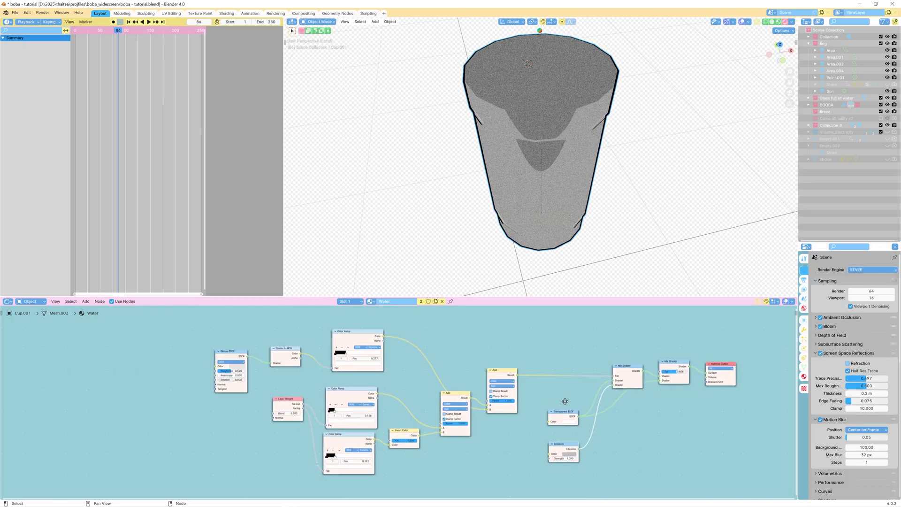
pyautogui.click(567, 456)
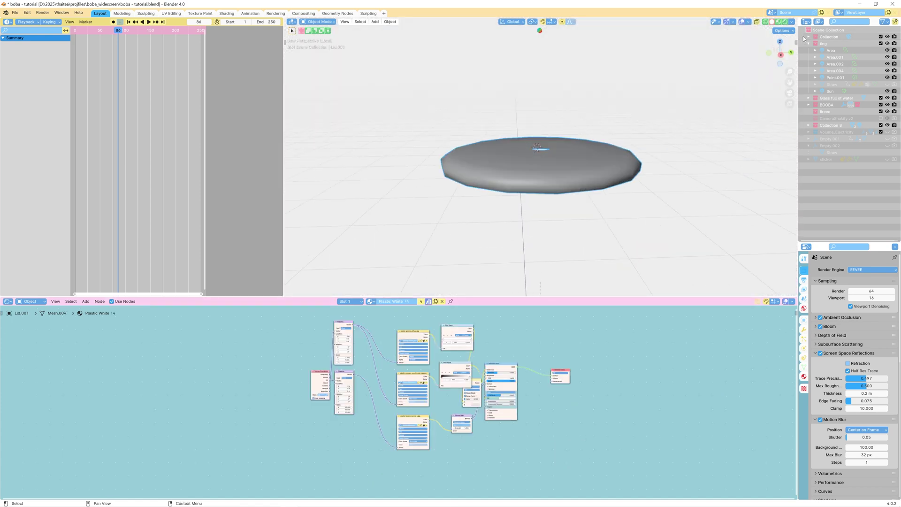
# Orbit around the cup in solid shading, then show the boba spheres rendered.
pyautogui.click(772, 22)
pyautogui.moveTo(722, 90)
pyautogui.mouseDown(button='middle')
pyautogui.moveTo(659, 191)
pyautogui.moveTo(680, 215)
pyautogui.moveTo(676, 150)
pyautogui.mouseUp(button='middle')
pyautogui.scroll(2, 565, 430)
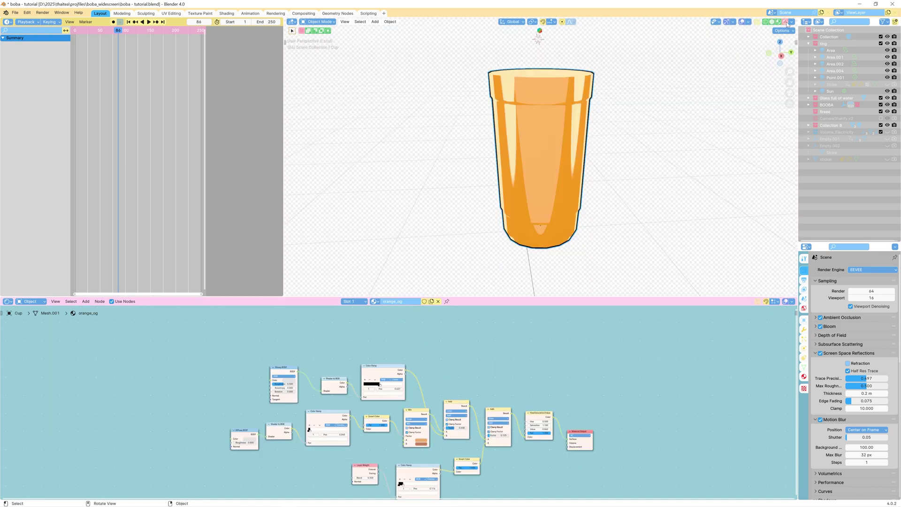
pyautogui.moveTo(676, 117); pyautogui.dragTo(649, 117, button='middle')
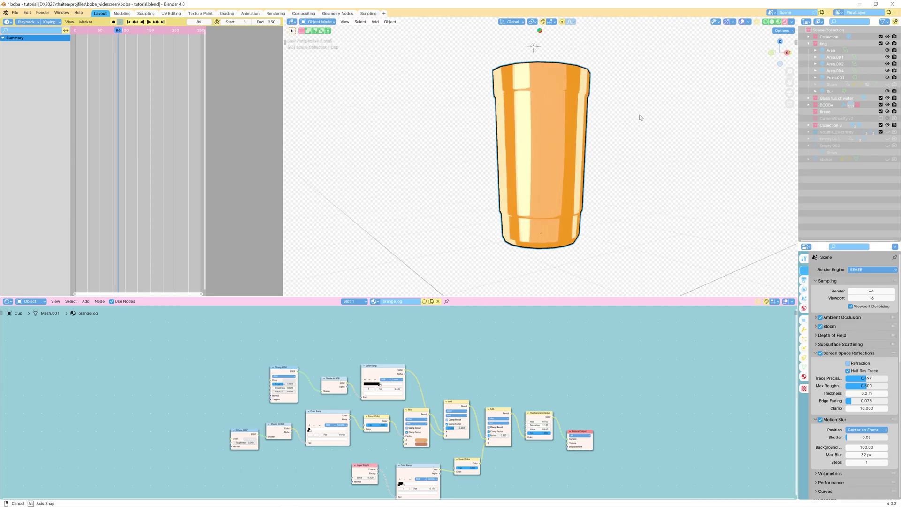
pyautogui.scroll(3, 493, 408)
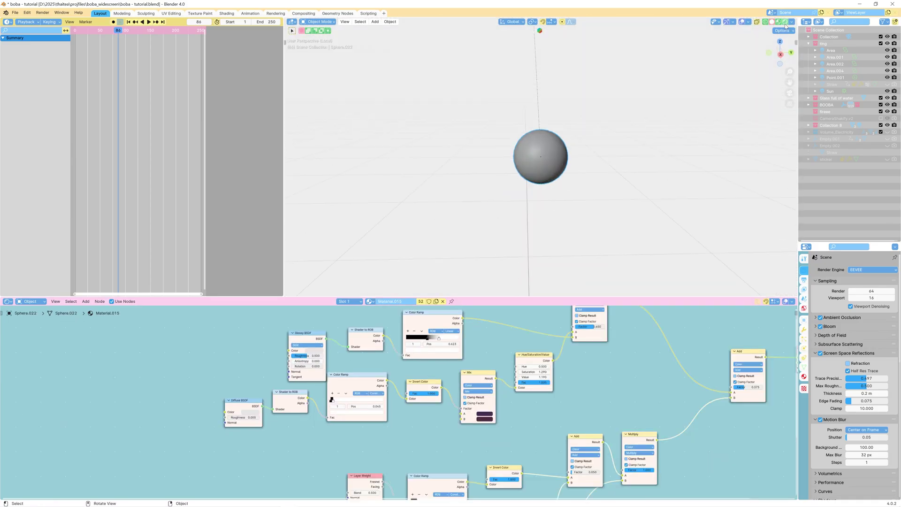
pyautogui.click(786, 22)
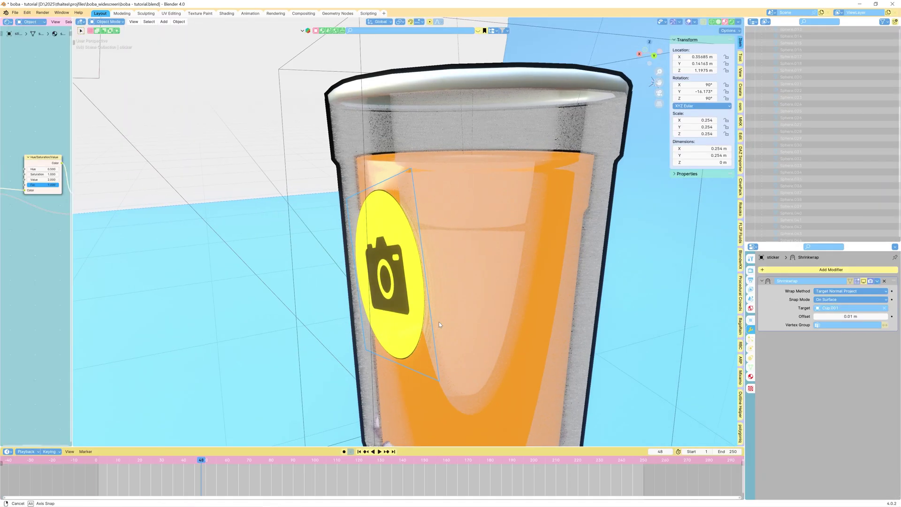
# Enable the sticker's Shrinkwrap modifier onto Cup.001 and orbit to check the wrap.
pyautogui.moveTo(439, 324); pyautogui.dragTo(441, 323, button='middle')
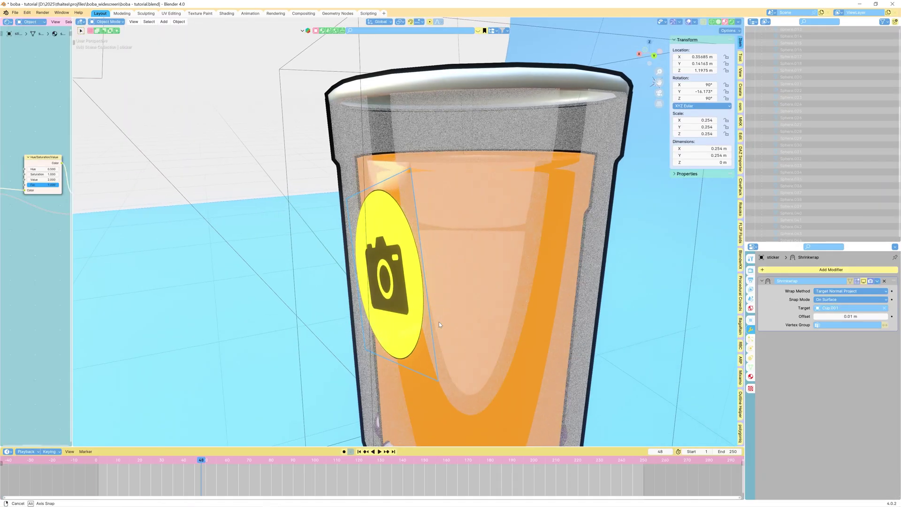
pyautogui.click(863, 280)
pyautogui.moveTo(450, 291); pyautogui.dragTo(496, 235, button='middle')
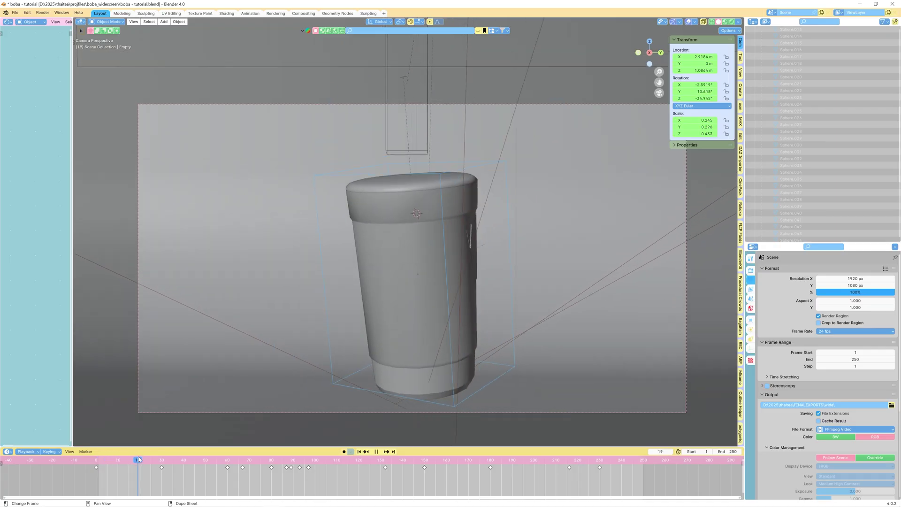
# Scrub the cup animation forward to frame 37.
pyautogui.moveTo(138, 459); pyautogui.dragTo(178, 459)
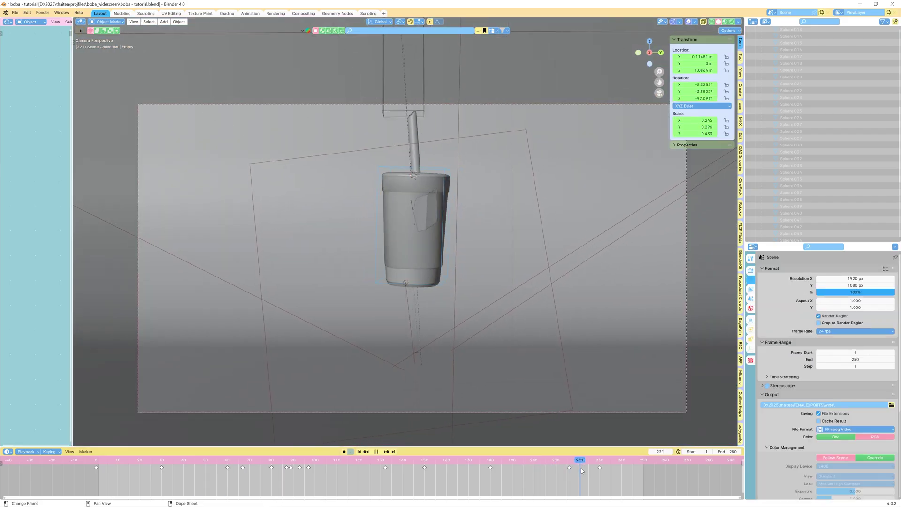
# Scrub the boba burst, review its Emission, Velocity, Rotation and Physics settings, and play it.
pyautogui.moveTo(593, 469); pyautogui.dragTo(336, 454)
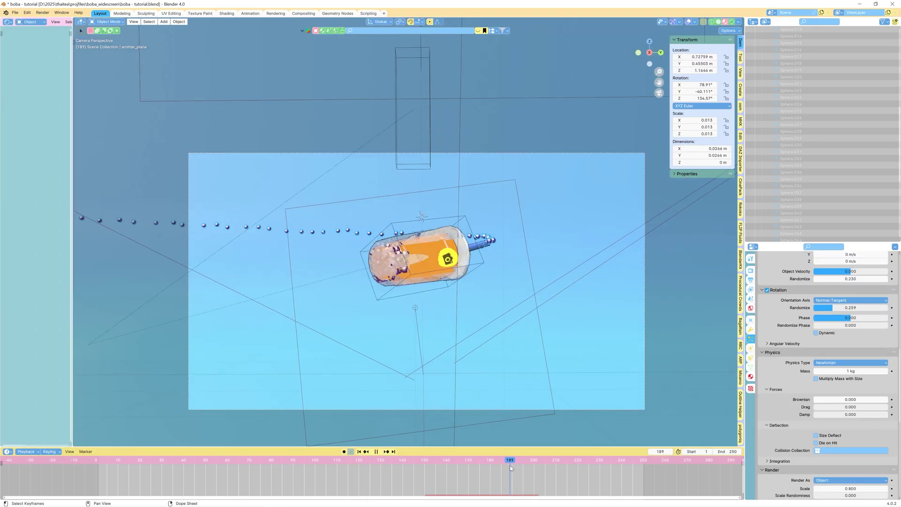
pyautogui.moveTo(505, 466); pyautogui.dragTo(448, 464)
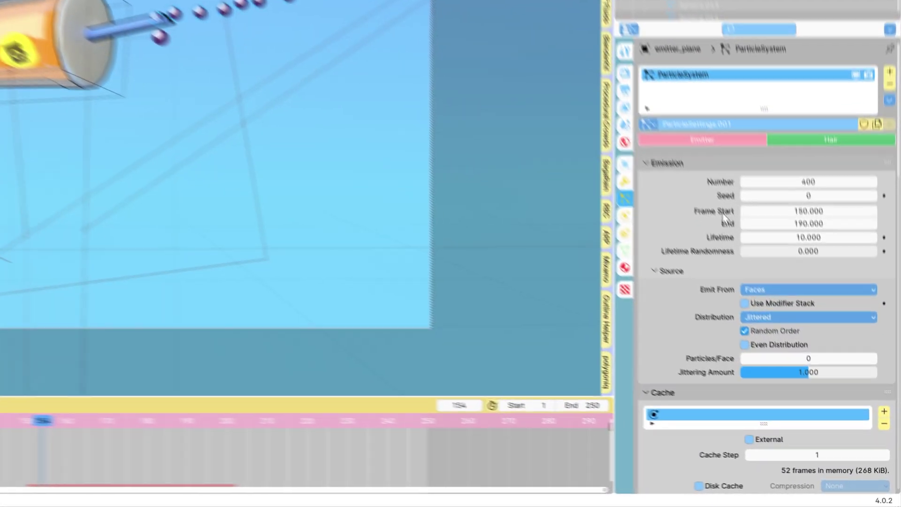
pyautogui.scroll(-12, 663, 173)
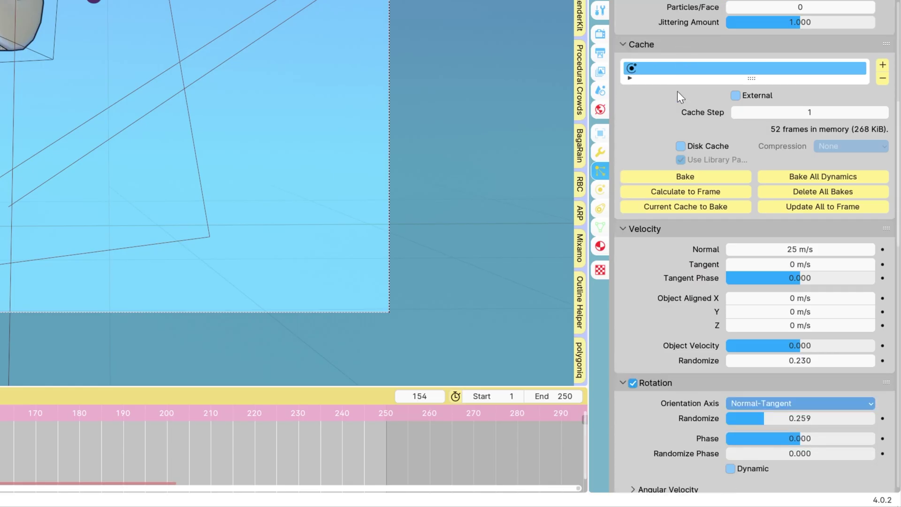
pyautogui.scroll(-8, 688, 138)
pyautogui.scroll(2, 688, 139)
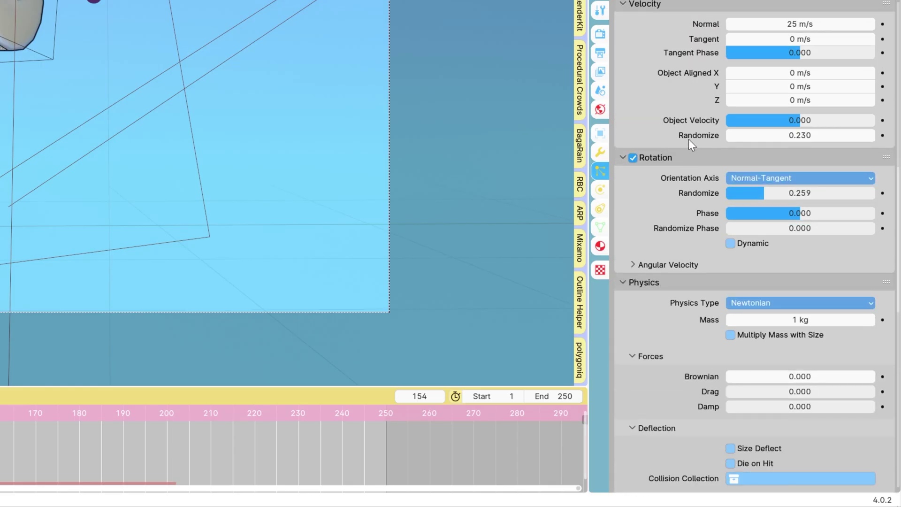
pyautogui.scroll(-4, 704, 189)
pyautogui.press('space')
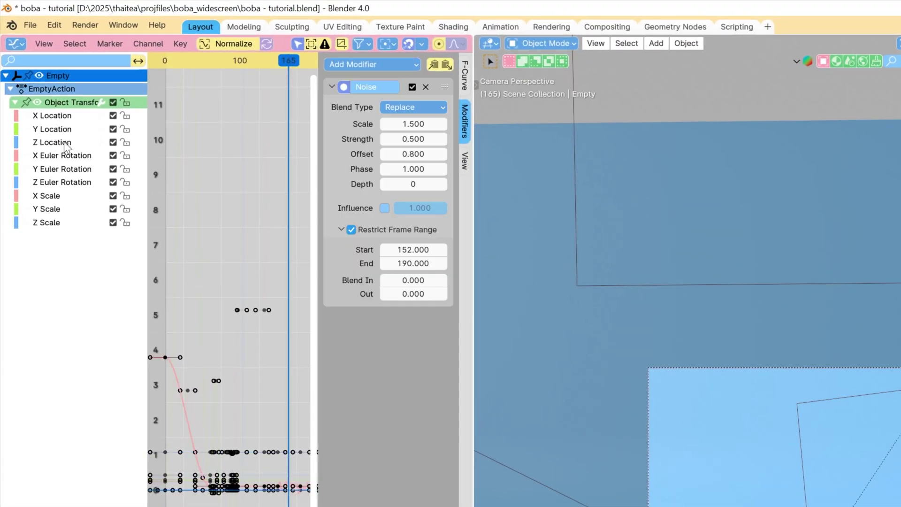
# Play the Empty's noise shake and move ahead to frame 133.
pyautogui.press('space')
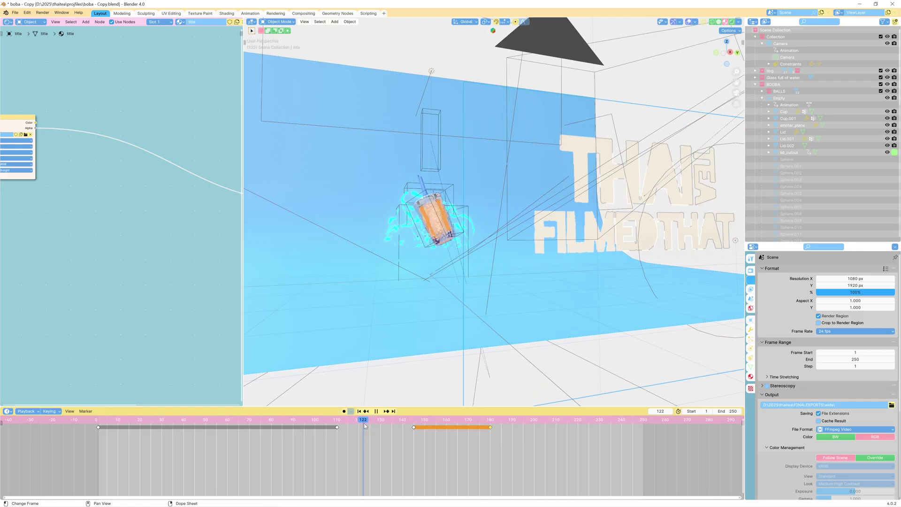
pyautogui.moveTo(365, 425); pyautogui.dragTo(406, 421)
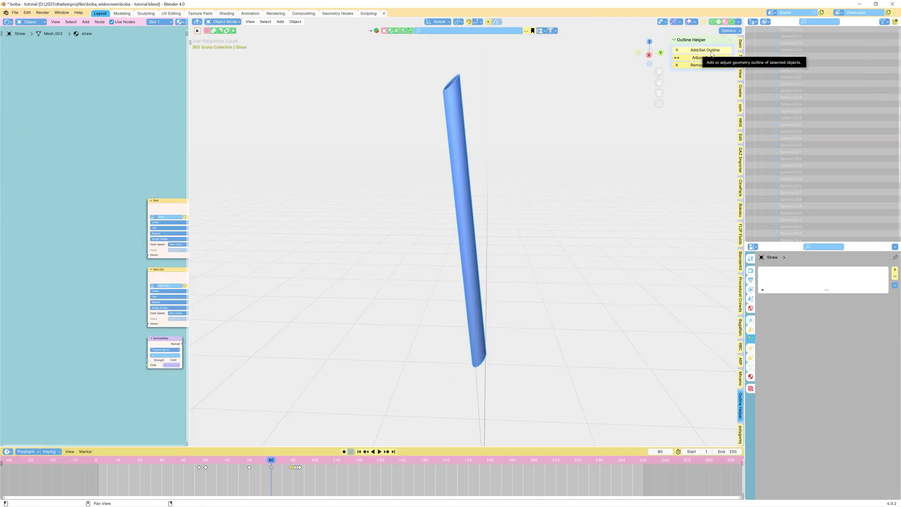
# Add outline shells to the straw and cup, thickening the straw's outline.
pyautogui.click(712, 52)
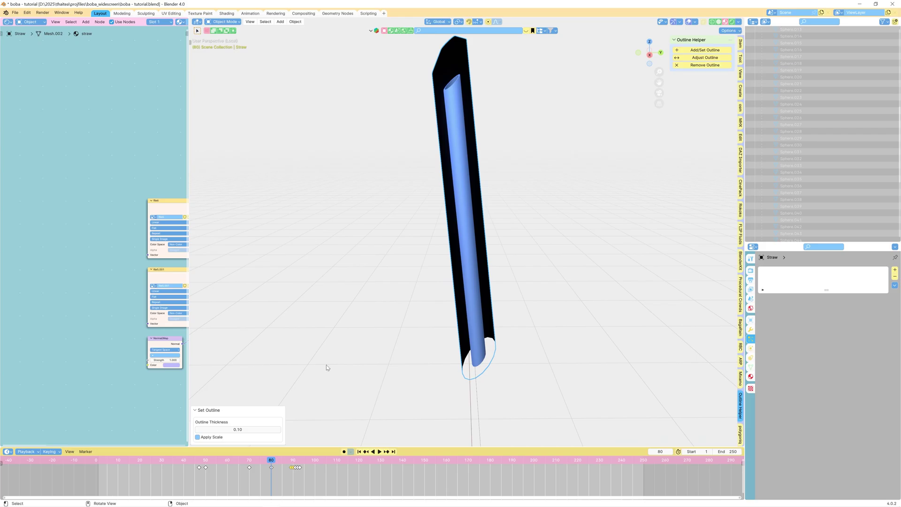
pyautogui.moveTo(238, 430); pyautogui.dragTo(254, 429)
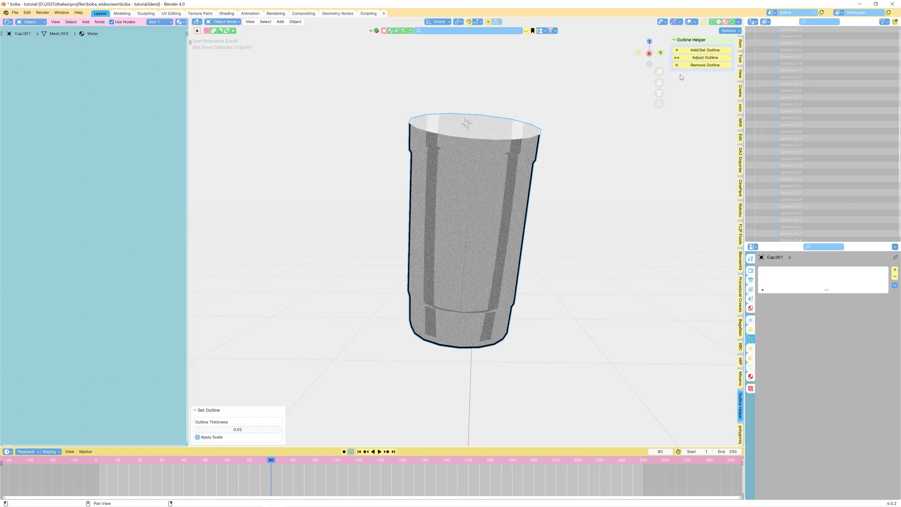
pyautogui.click(702, 50)
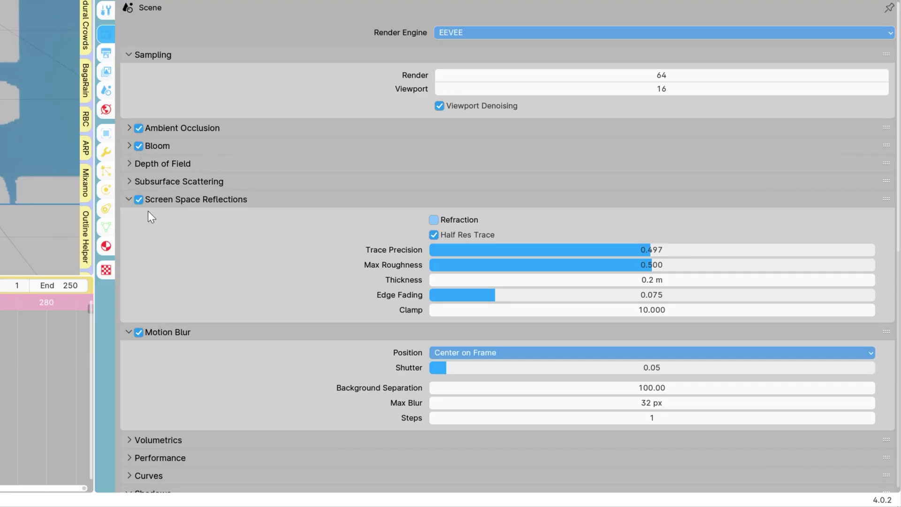
# Uncheck Motion Blur in the Render Properties.
pyautogui.scroll(-4, 288, 243)
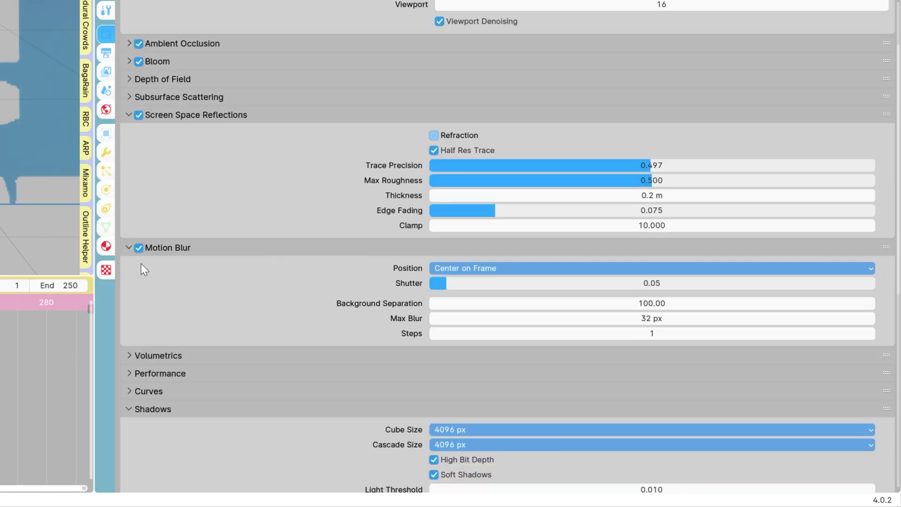
pyautogui.click(139, 248)
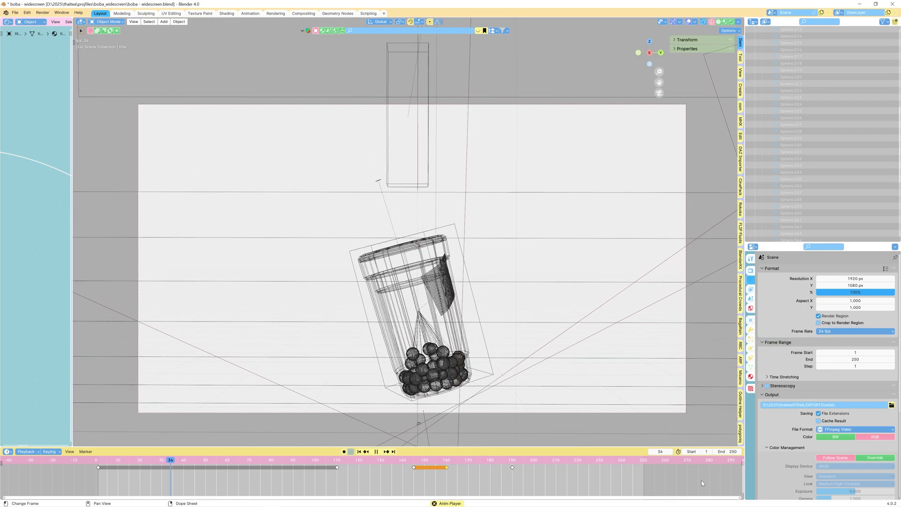
# Switch to rendered shading and unhide Collection 8 to show the backdrop and THAI TEA title.
pyautogui.hotkey('shift', 'z')
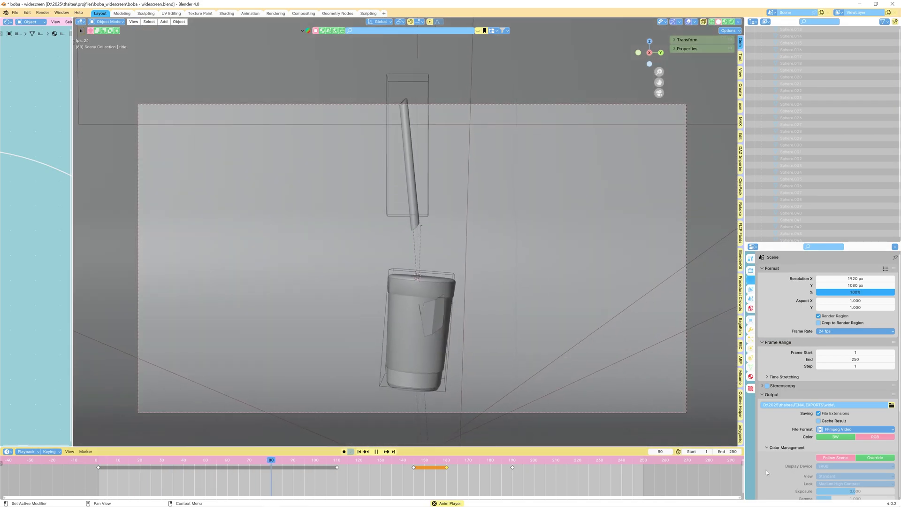
pyautogui.press('z')
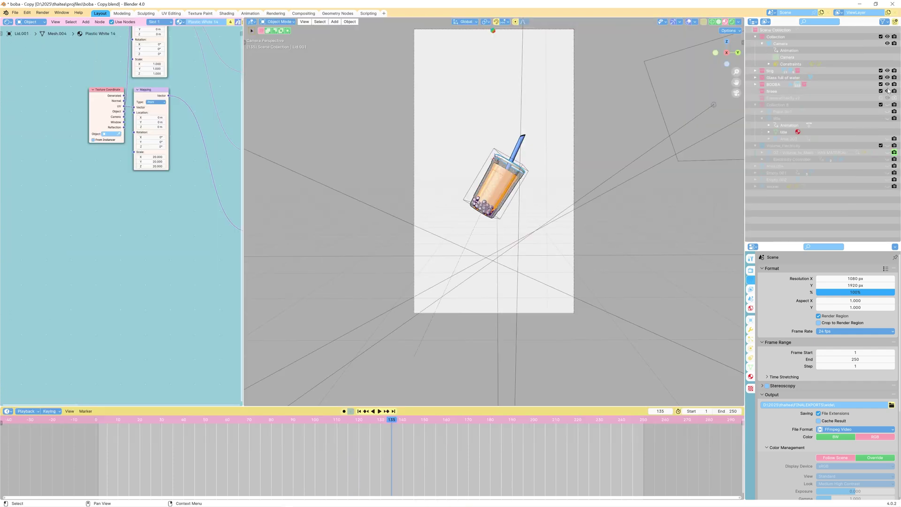
pyautogui.click(887, 104)
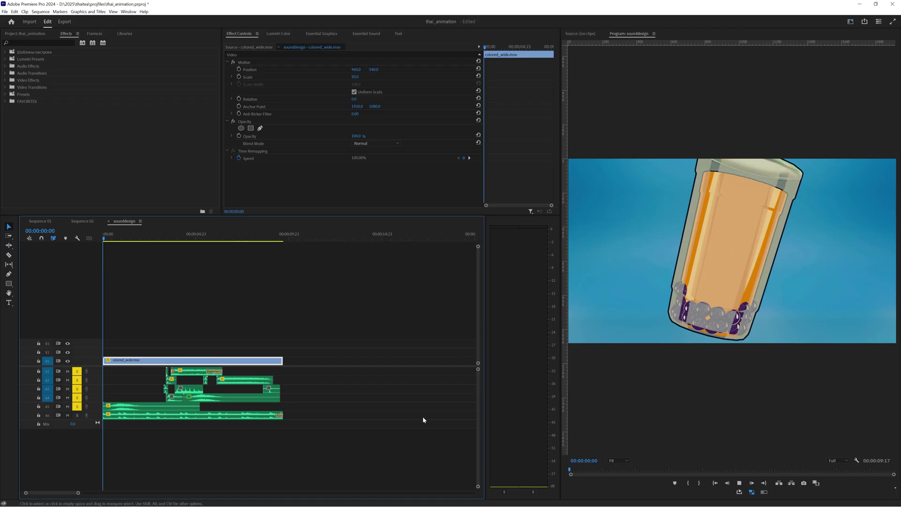
# Play the sounddesign sequence with its sound effects, then return the playhead to the start.
pyautogui.press('space')
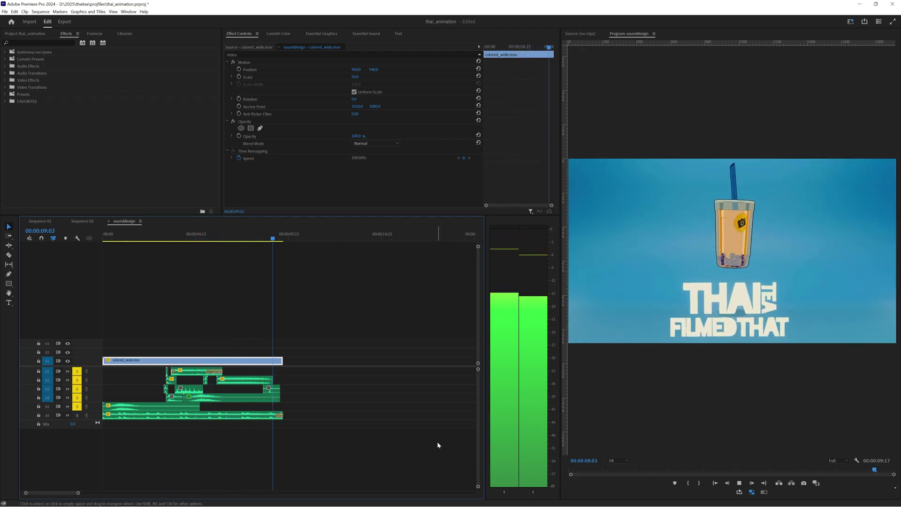
pyautogui.press('Home')
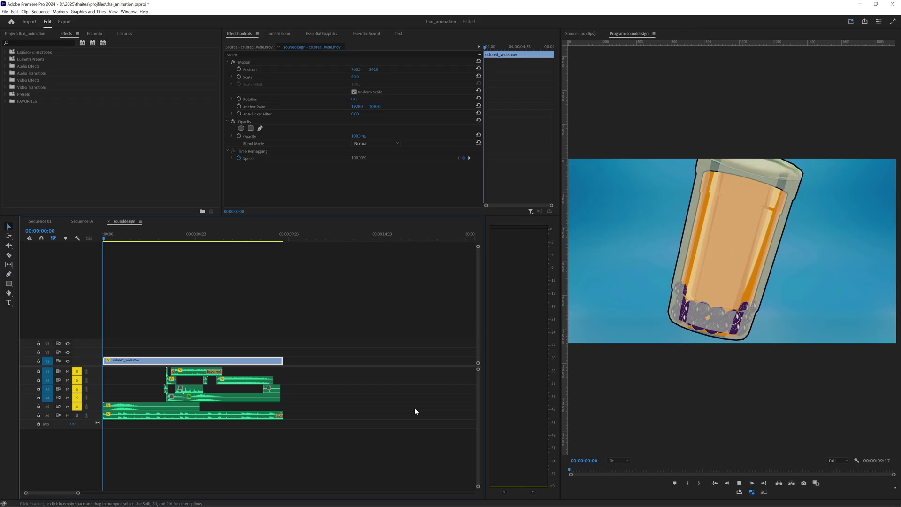